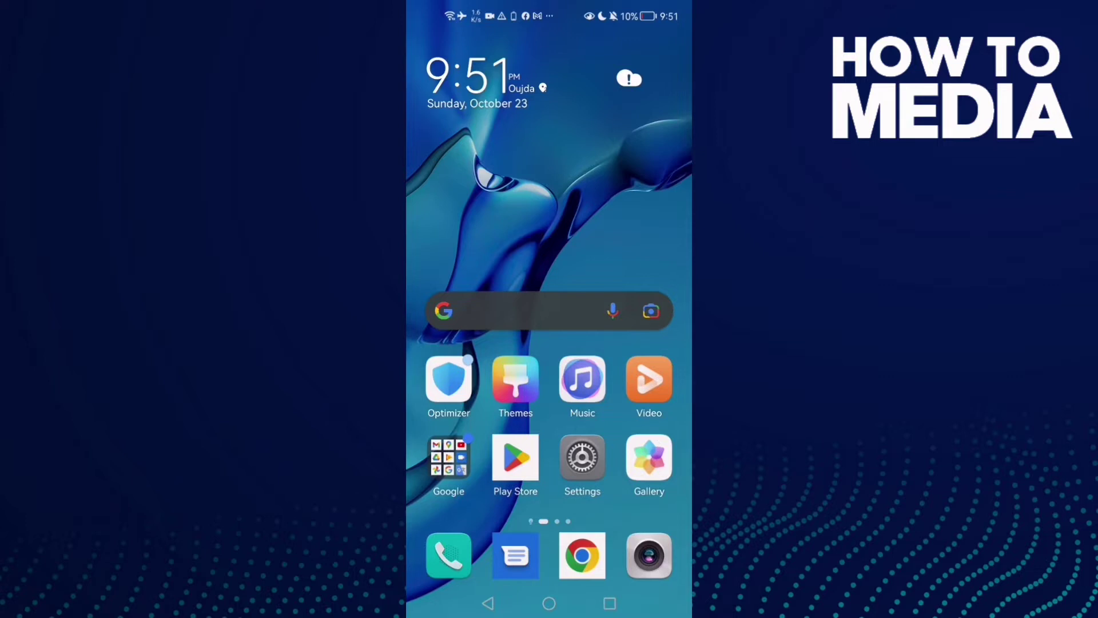
Open Messenger's app info from the Settings installed apps list.
left_click(582, 459)
scroll(630, 408, "up", 3)
scroll(631, 407, "up", 3)
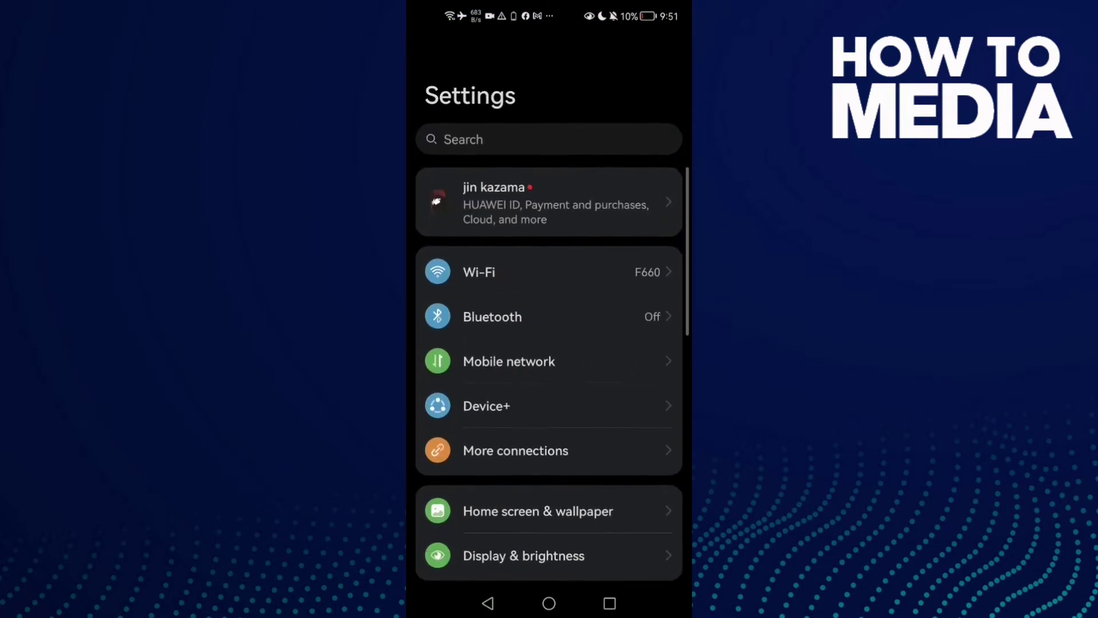
scroll(642, 389, "down", 5)
scroll(649, 350, "down", 2)
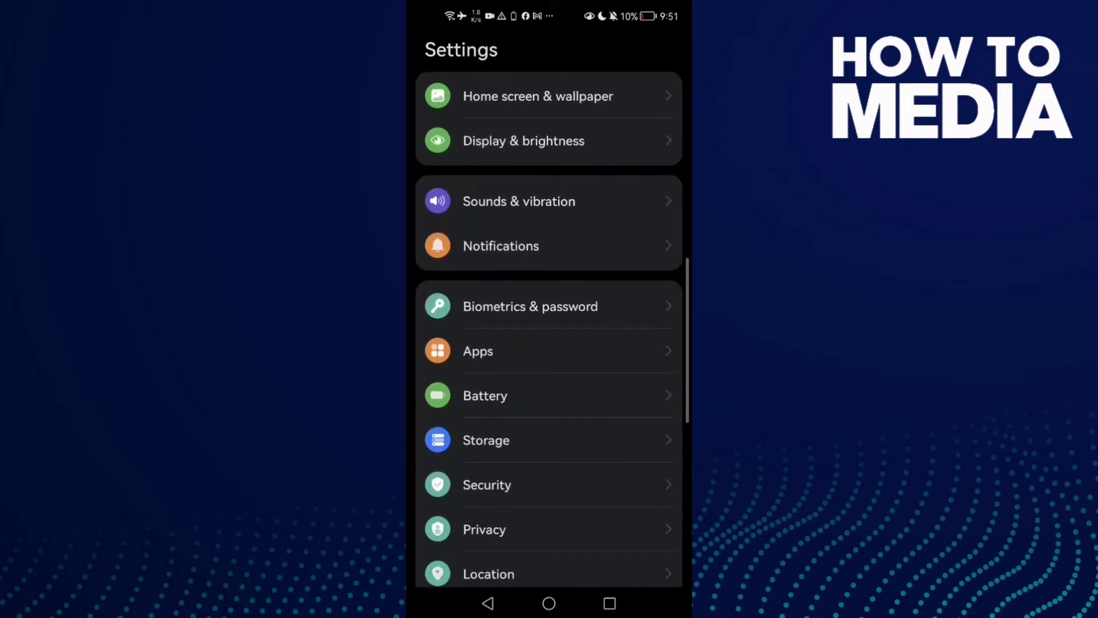
left_click(649, 350)
left_click(652, 101)
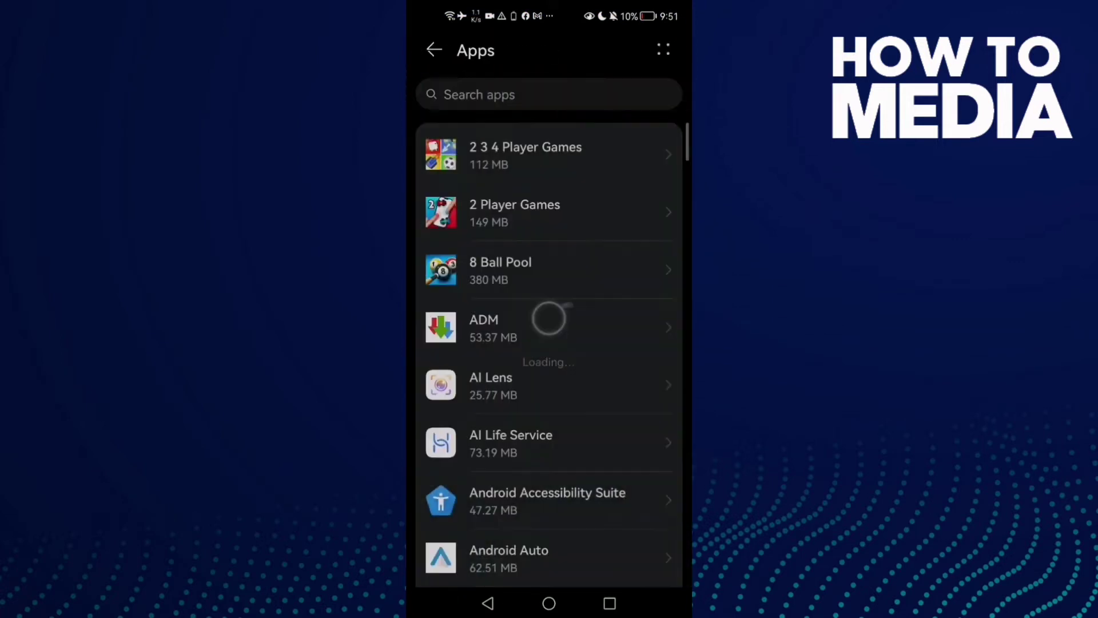
scroll(626, 363, "down", 10)
scroll(598, 397, "down", 10)
scroll(620, 386, "down", 10)
scroll(602, 372, "down", 10)
scroll(601, 372, "down", 2)
scroll(625, 346, "up", 10)
scroll(600, 480, "up", 10)
scroll(620, 437, "up", 5)
scroll(615, 429, "up", 2)
scroll(618, 507, "up", 3)
left_click(521, 451)
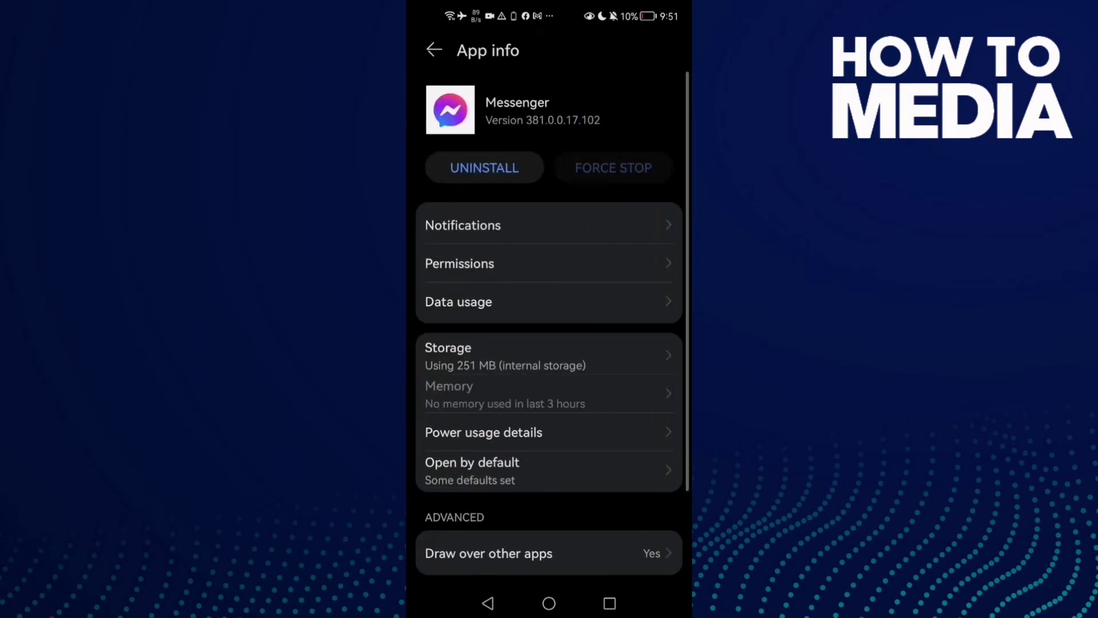
Check Messenger's storage, where the cache is already 0 B, and return to app info.
left_click(535, 348)
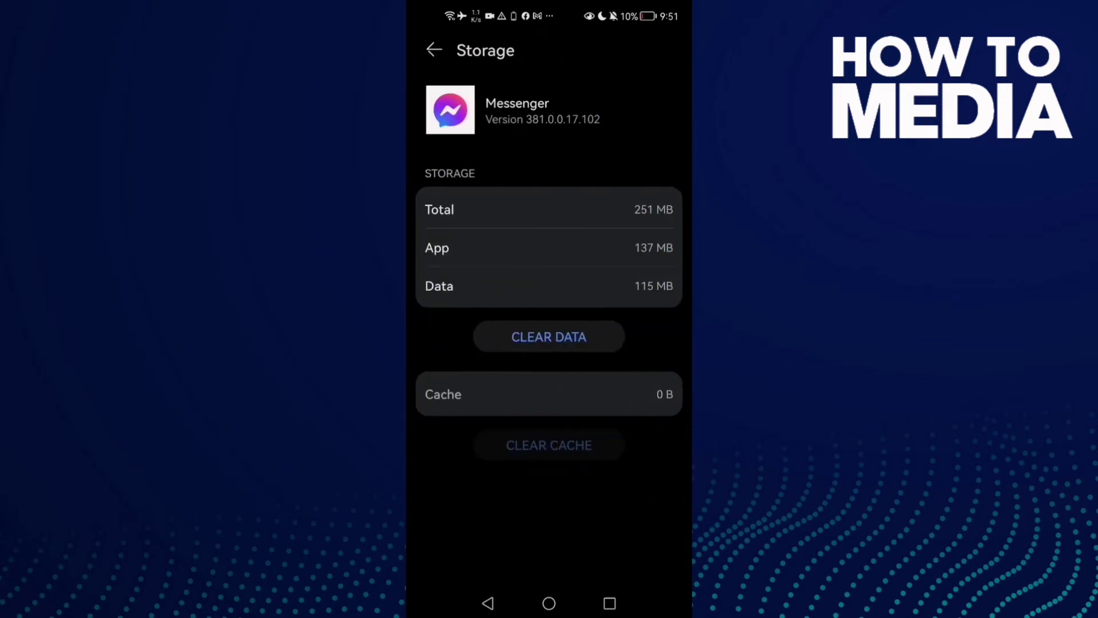
left_click(546, 449)
left_click(502, 609)
Confirm Messenger's Phone permission is set to Allow.
left_click(608, 260)
left_click_drag(580, 405, 598, 332)
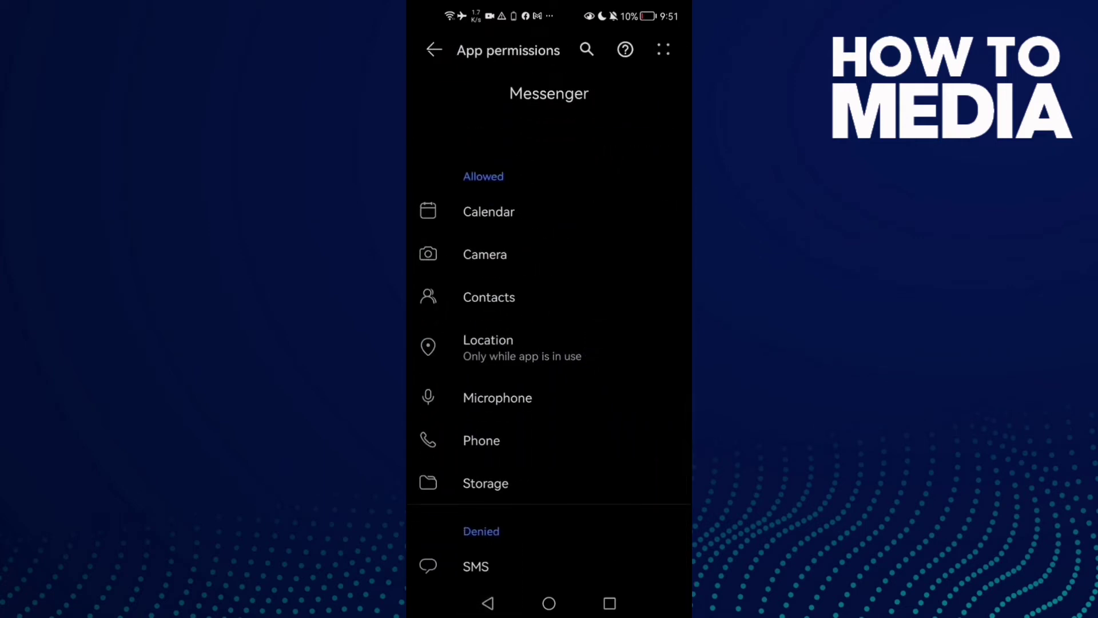
left_click(529, 441)
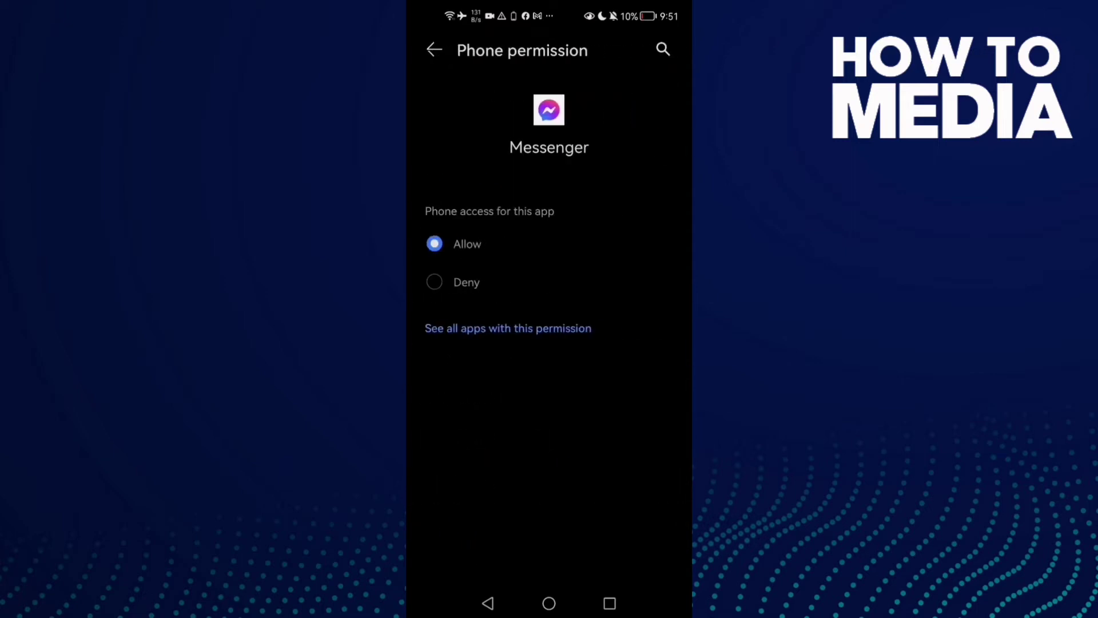
left_click(488, 603)
left_click(517, 444)
left_click_drag(473, 250, 525, 254)
left_click(487, 603)
Confirm Messenger's Camera and Microphone permissions are both set to Allow.
left_click(530, 260)
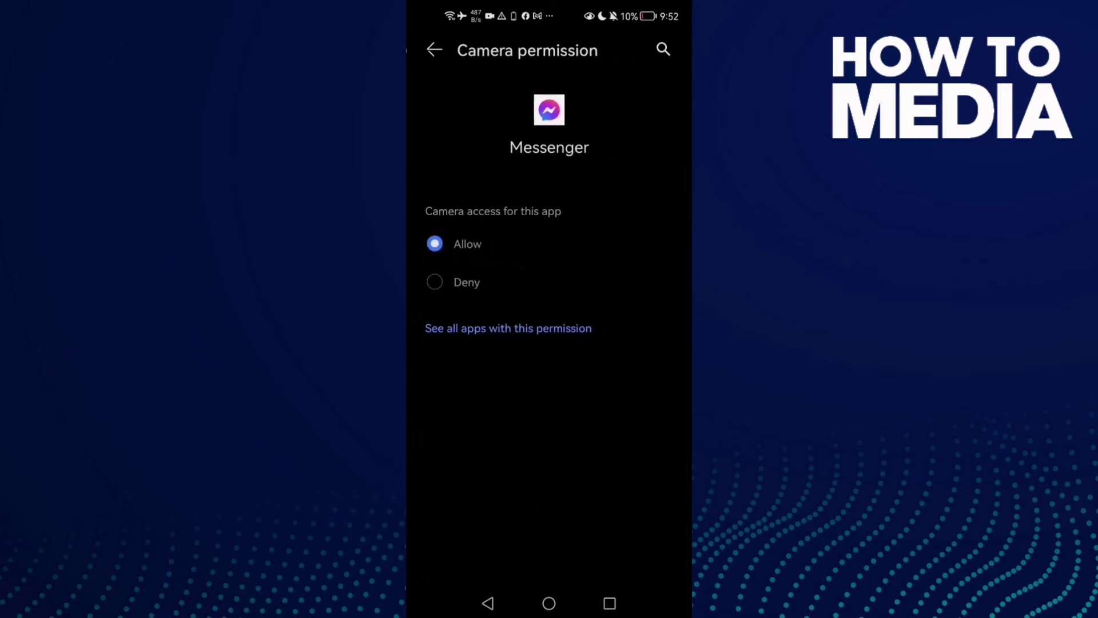
left_click(487, 603)
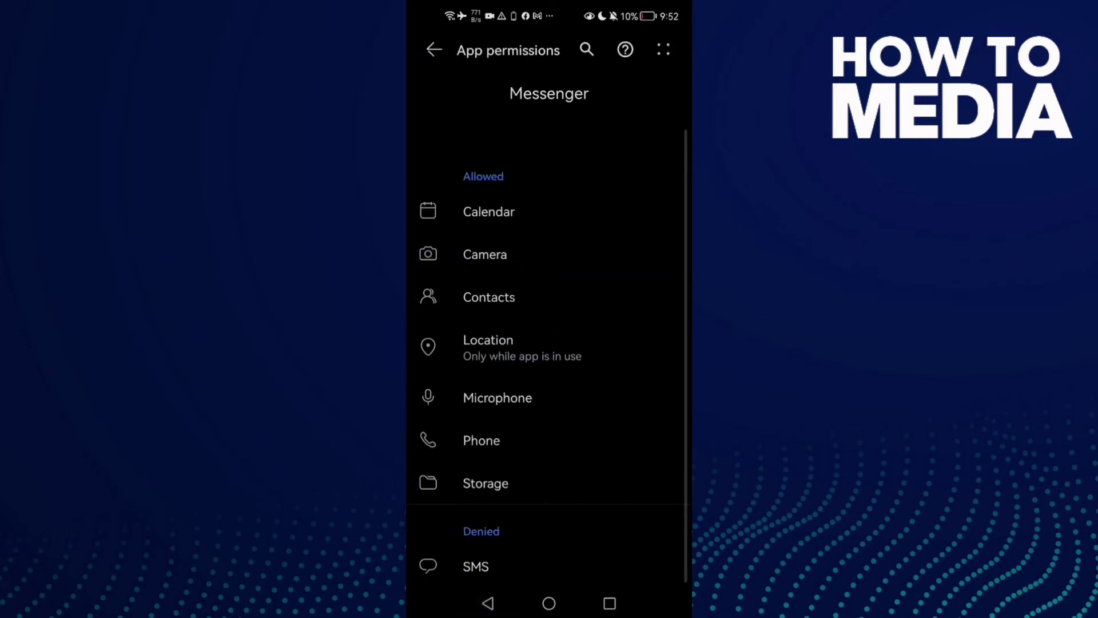
left_click(529, 390)
left_click(488, 603)
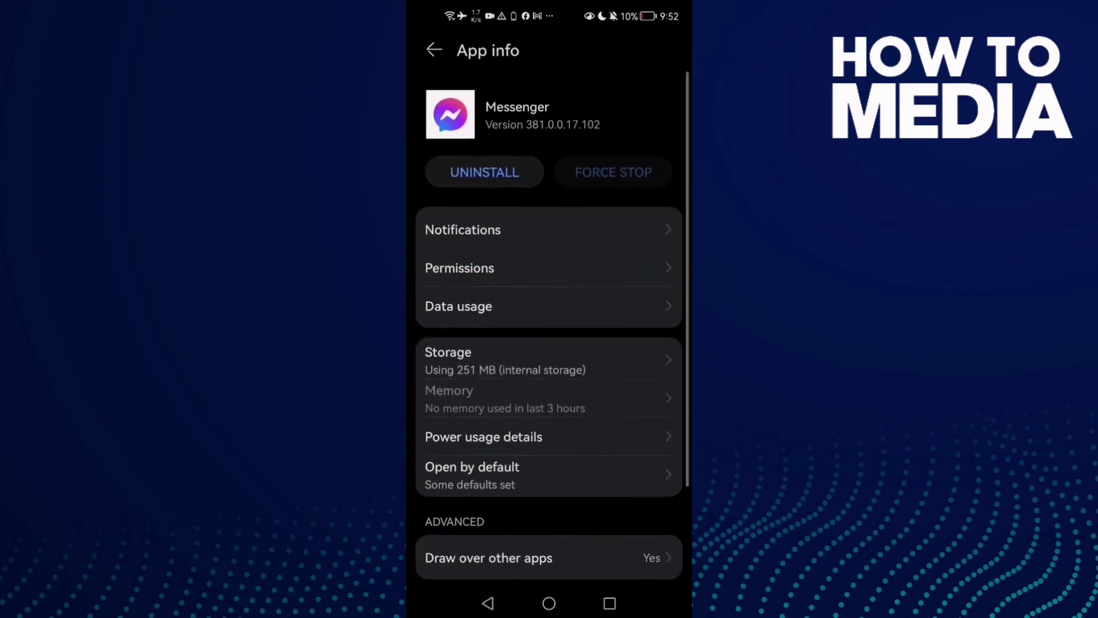
scroll(550, 343, "down", 1)
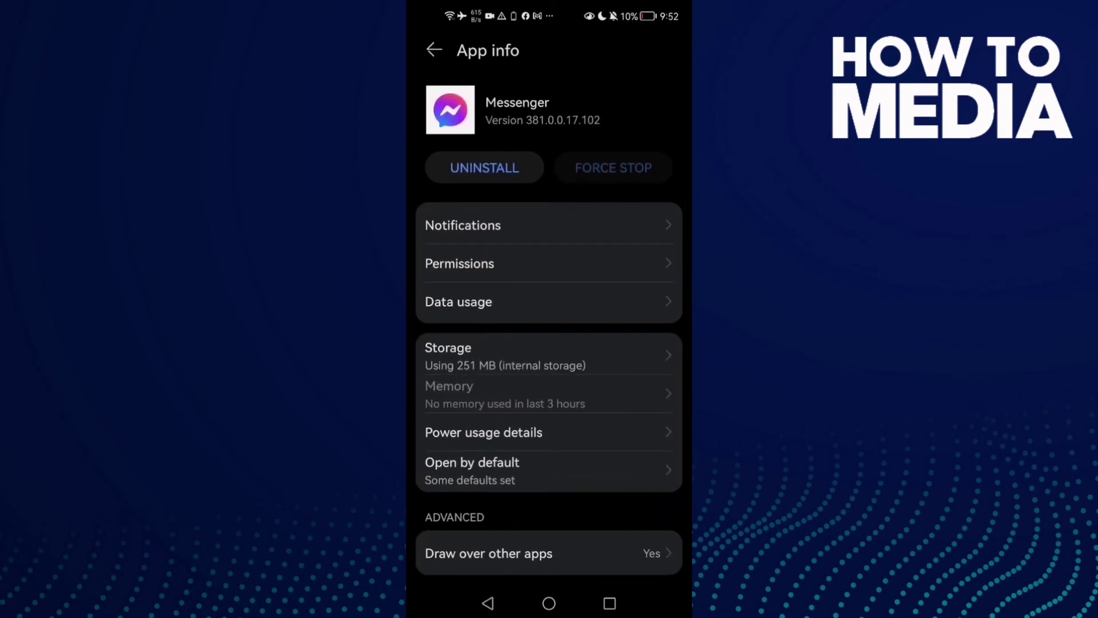
Exit Settings to the Huawei home screen with the Home button.
left_click(550, 603)
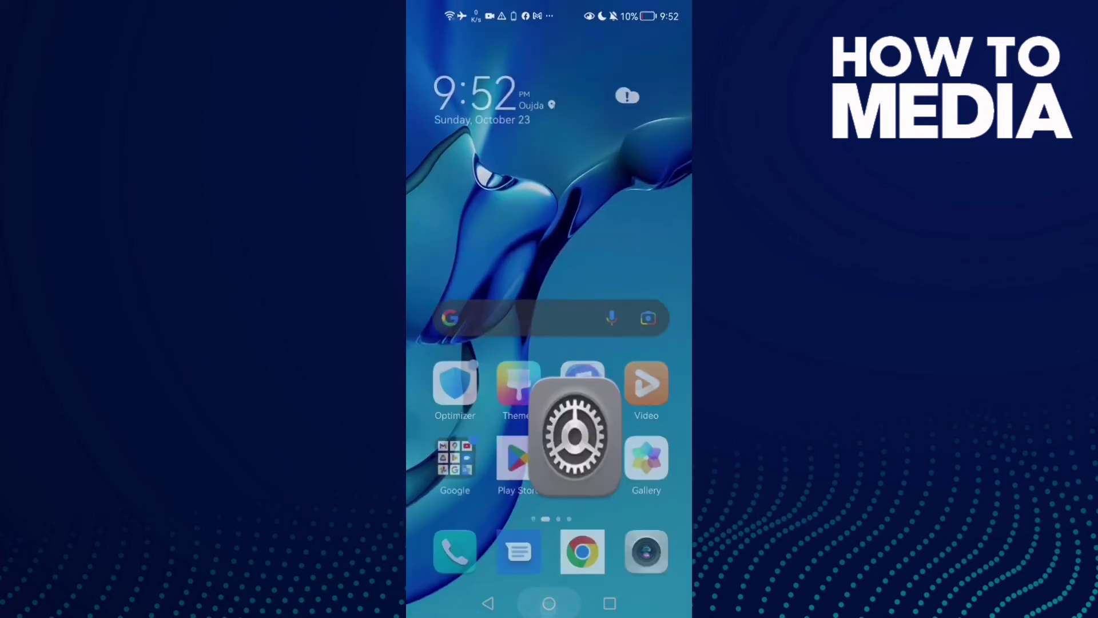